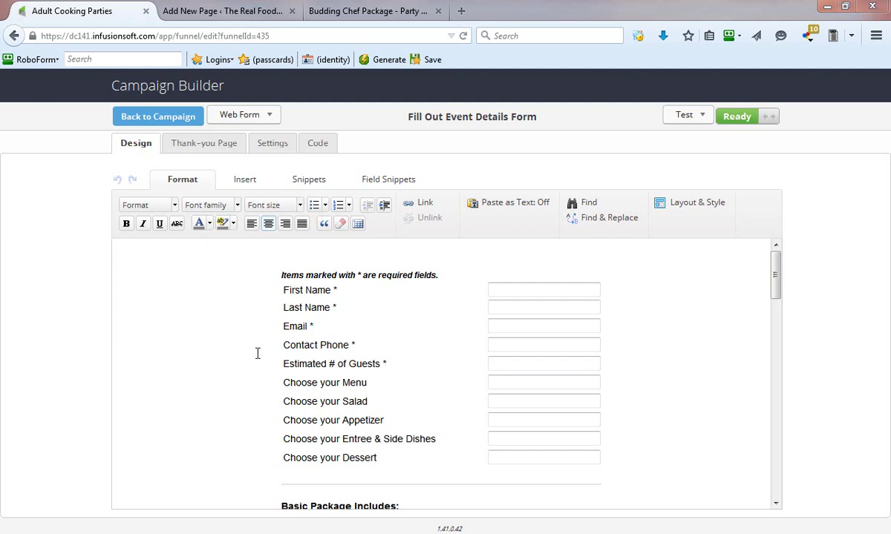
Bring up the 'Fill Out Event Details Form' web form in the Campaign Builder editor
mouse_move(295, 304)
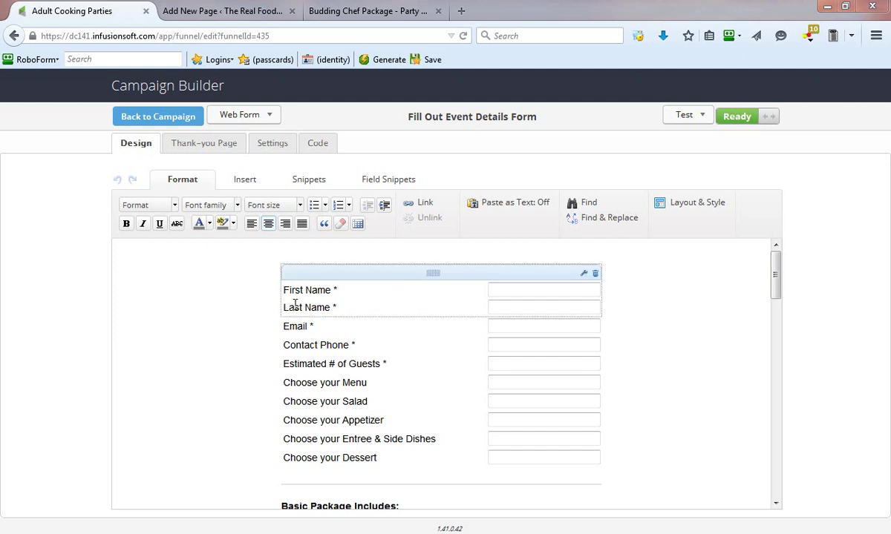
Copy the form's JavaScript embed snippet from the Code tab and return to WordPress's Add New Page
click(324, 146)
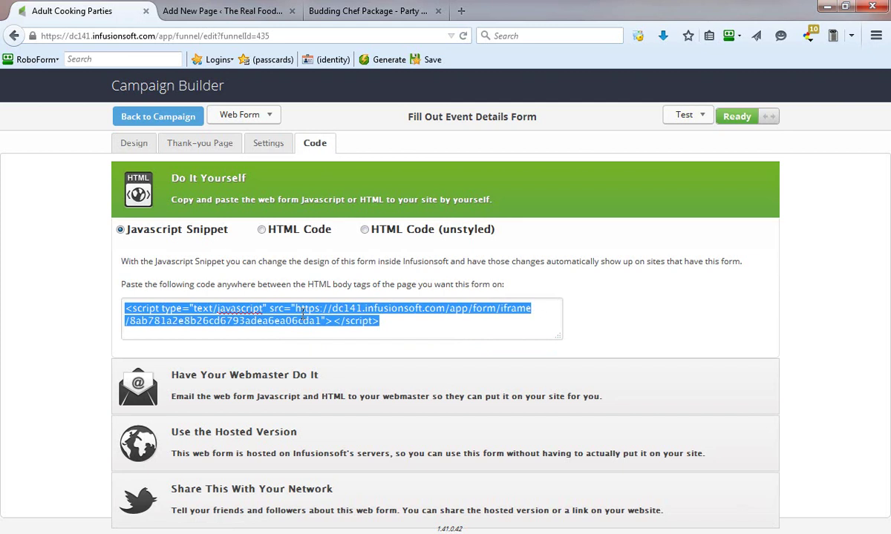
right_click(302, 313)
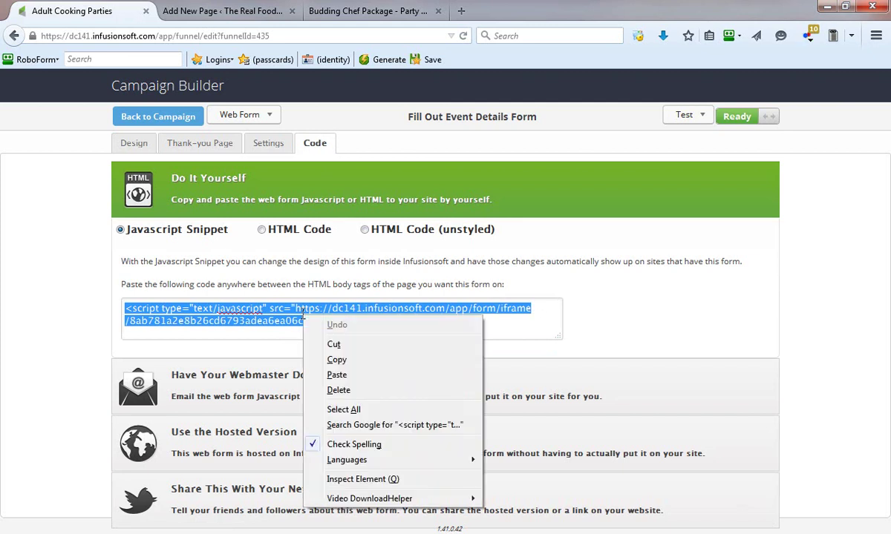
click(336, 361)
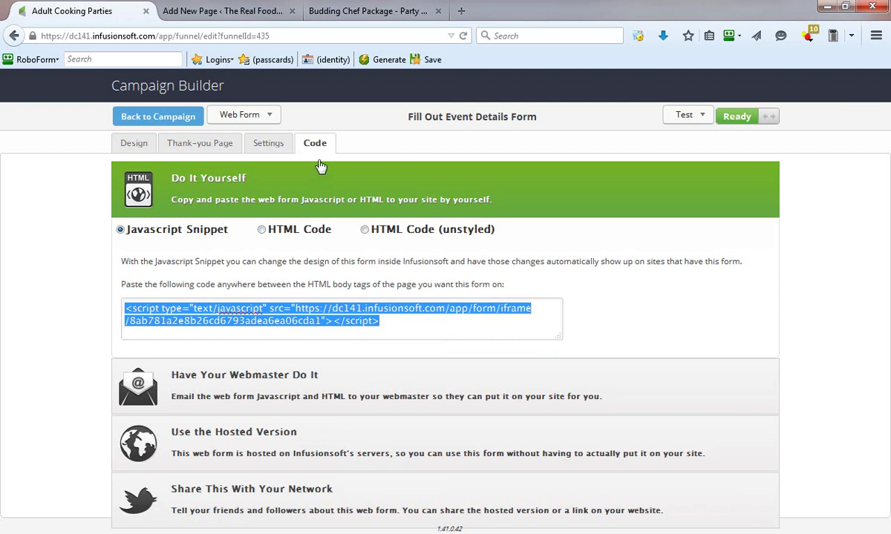
click(236, 16)
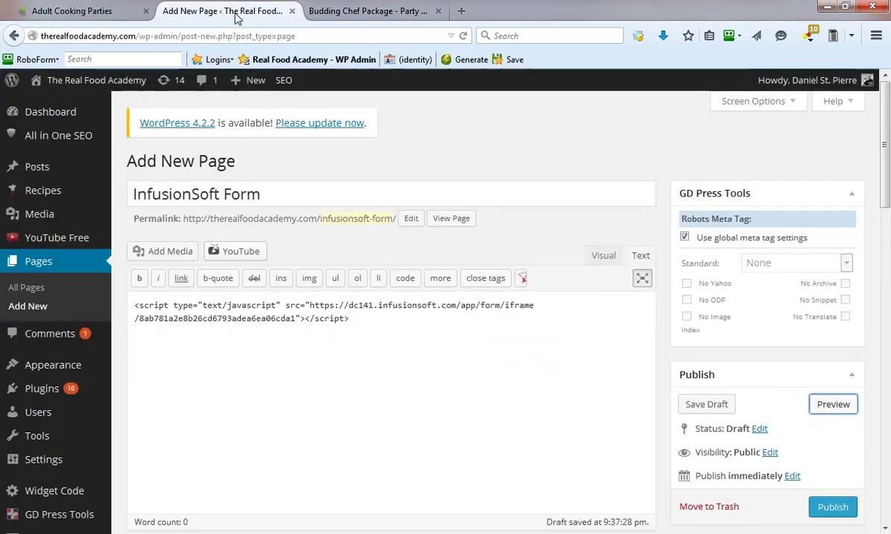
Replace the 'InfusionSoft Form' page's text-editor contents with the copied Infusionsoft embed script
click(130, 298)
key(ctrl+a)
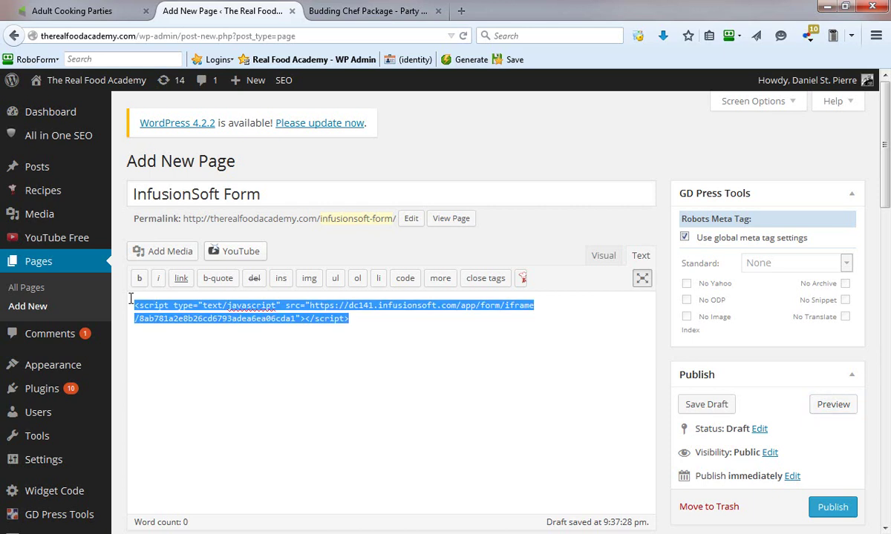
key(ctrl+v)
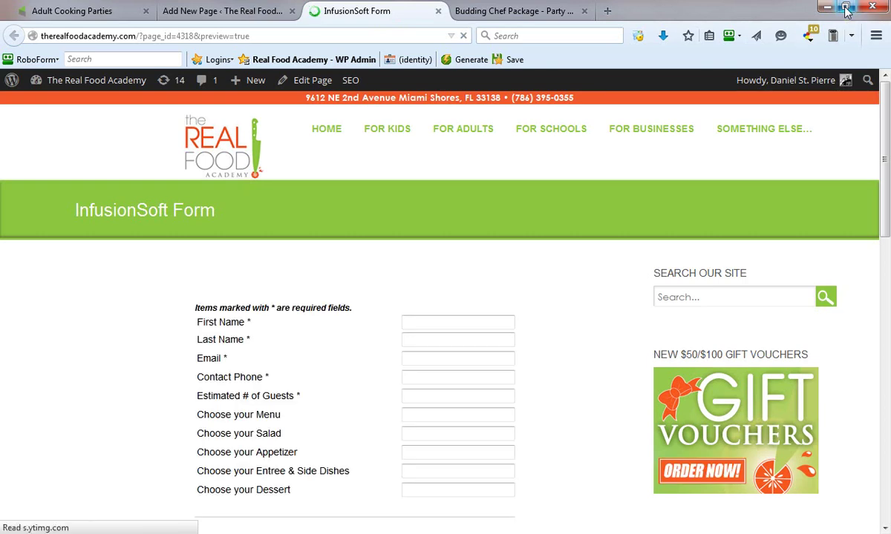
Restore down Firefox and narrow the 'InfusionSoft Form' preview to a phone-width window
click(847, 8)
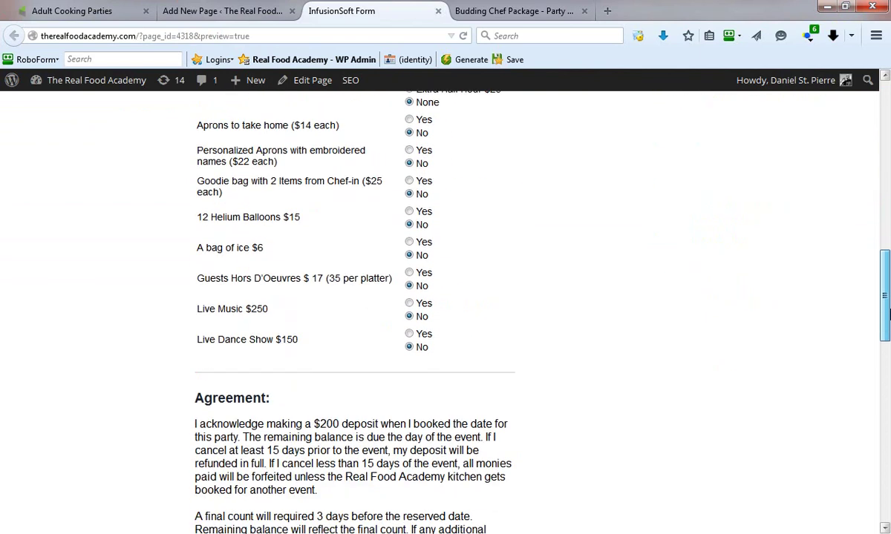
scroll(871, 205, up, 3)
scroll(869, 171, up, 10)
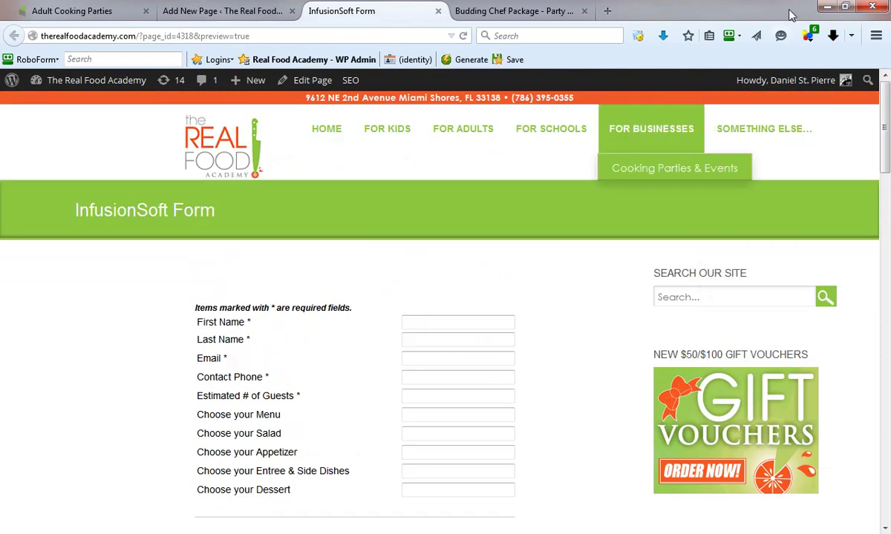
click(850, 7)
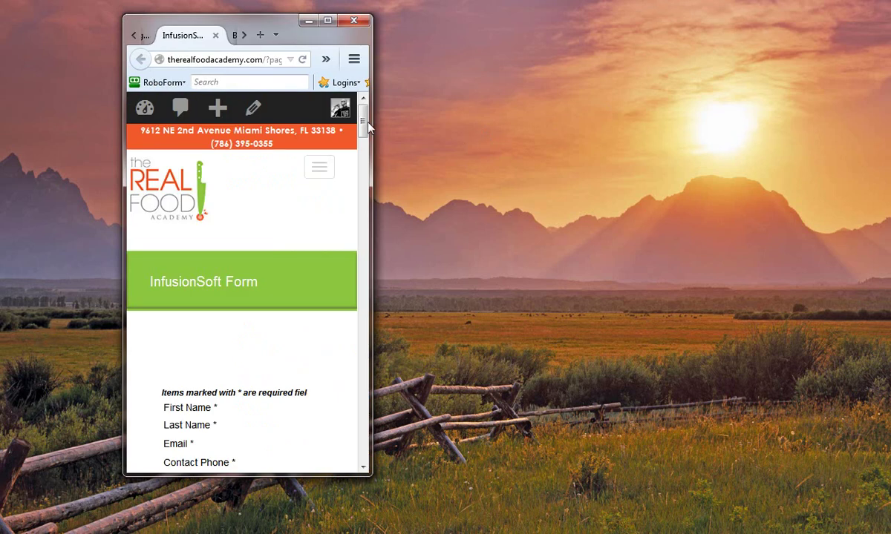
Scroll through the cut-off form at phone width, then maximize Firefox and return to the top
scroll(362, 126, down, 5)
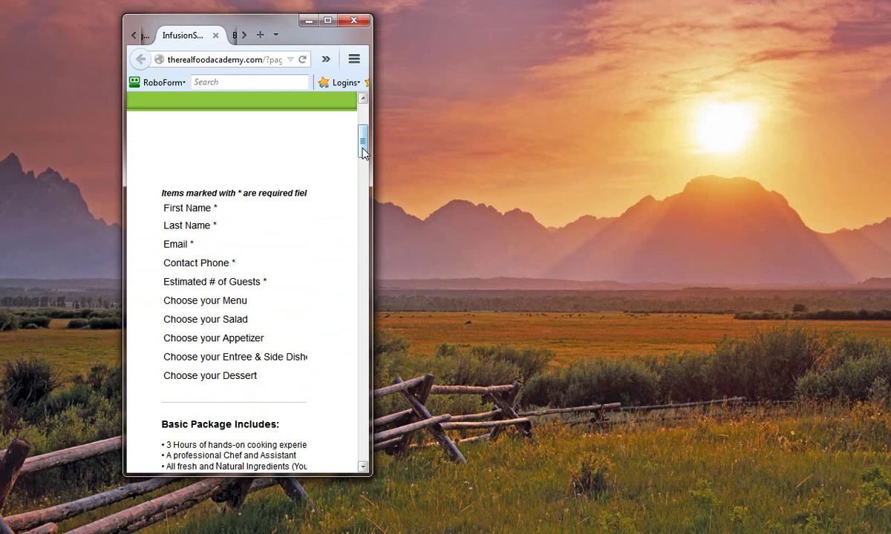
drag(363, 154, 363, 235)
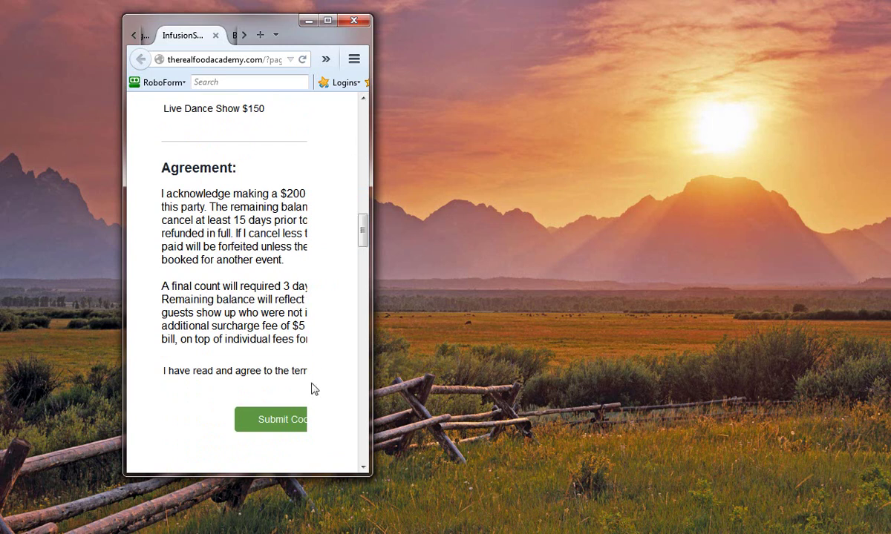
click(328, 21)
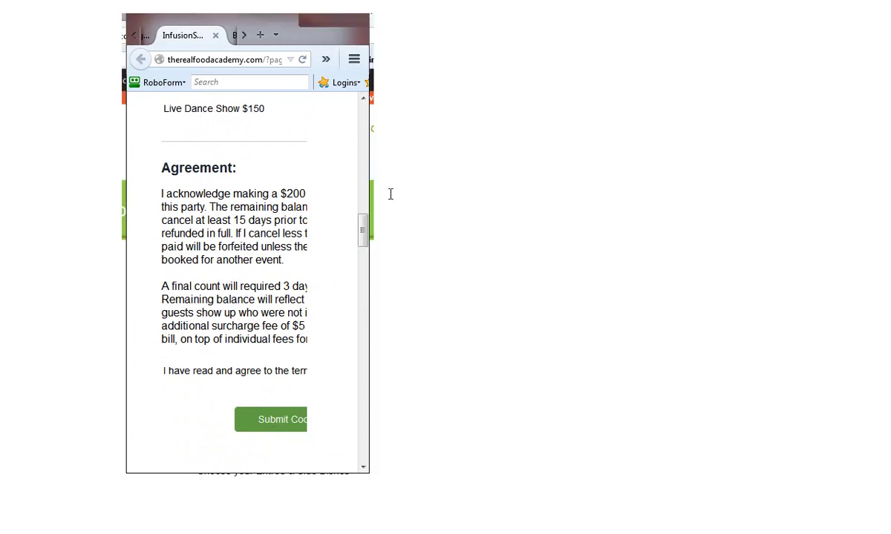
scroll(624, 296, up, 12)
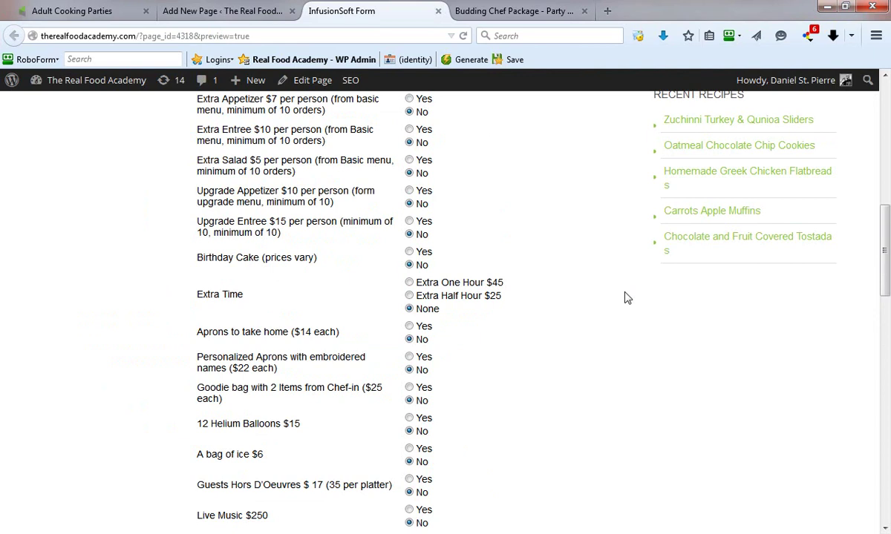
scroll(625, 296, up, 5)
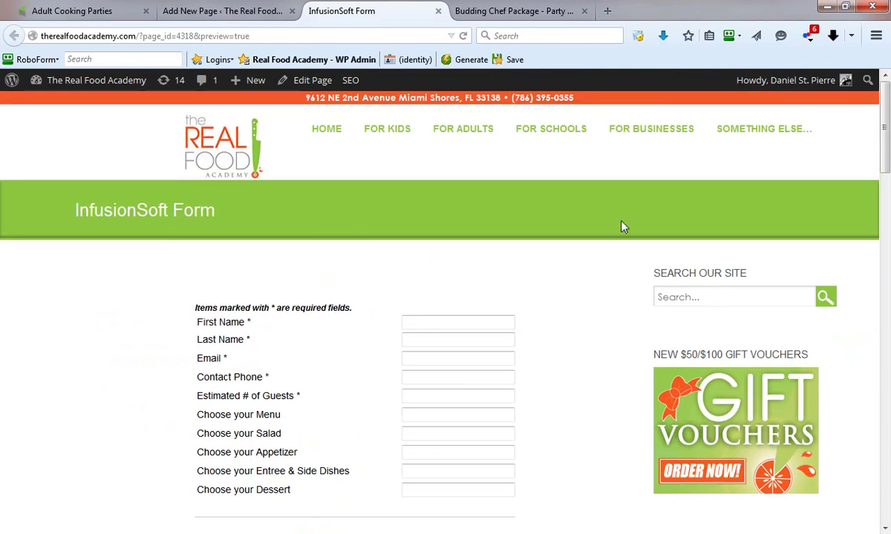
click(486, 13)
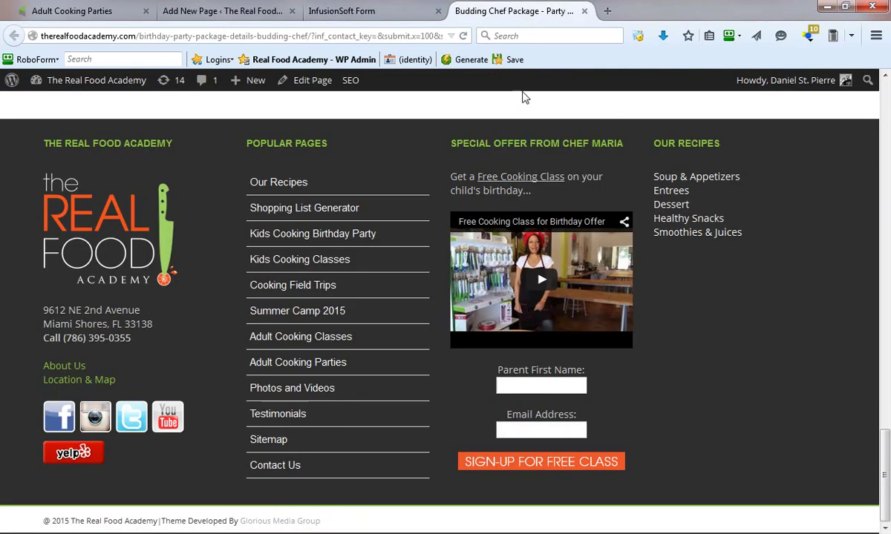
drag(883, 442, 885, 115)
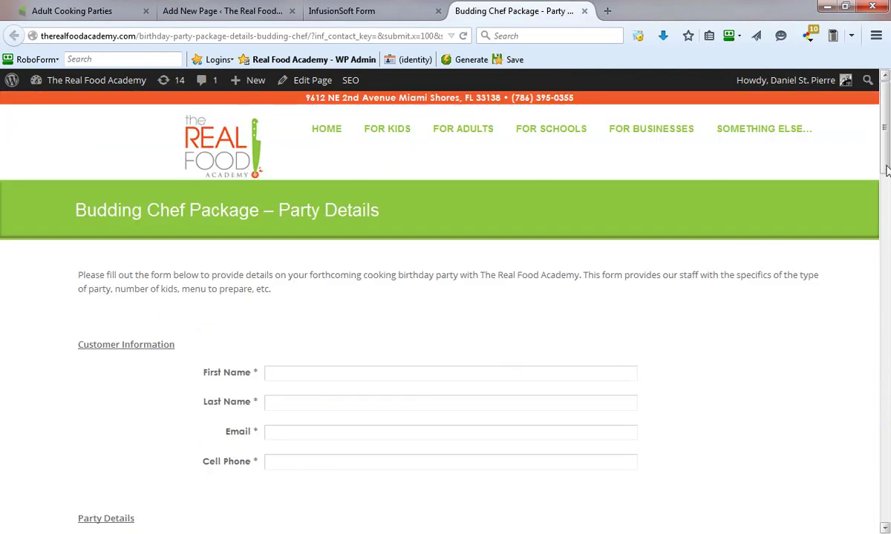
drag(886, 164, 888, 300)
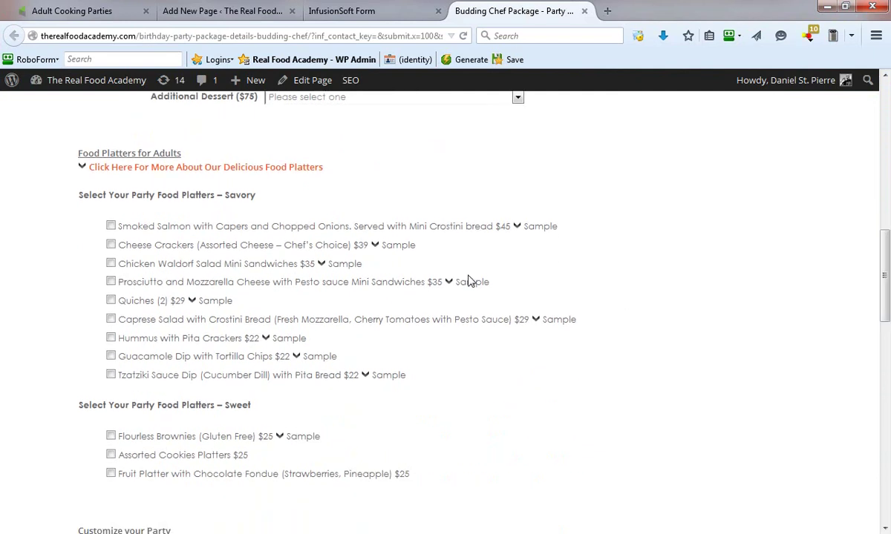
click(536, 229)
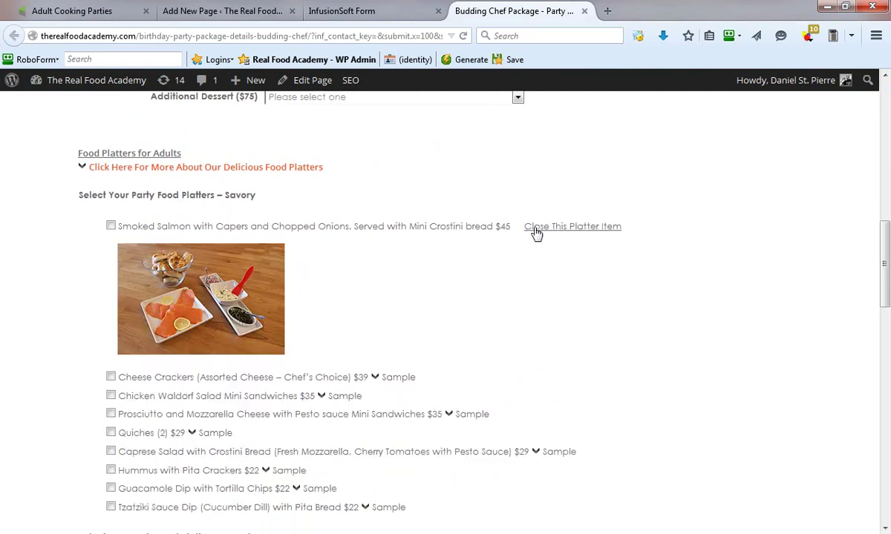
click(535, 230)
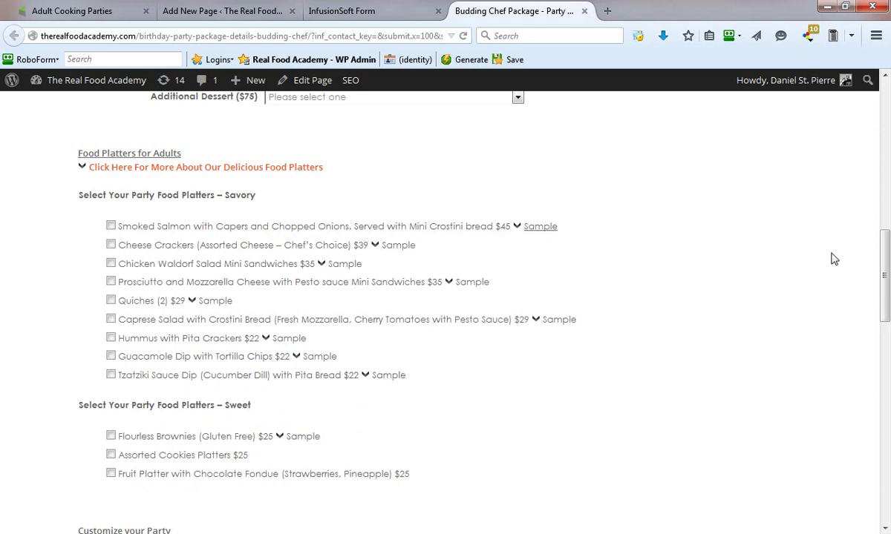
click(247, 168)
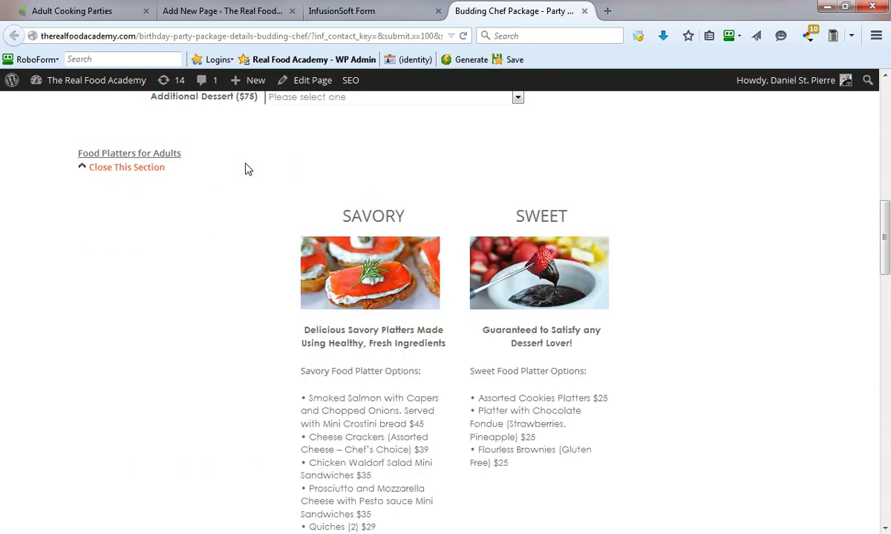
click(130, 170)
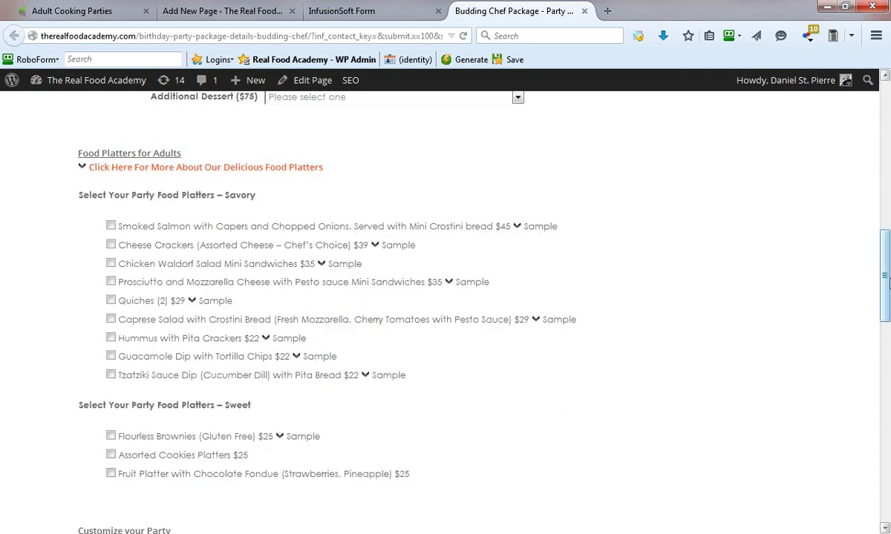
drag(886, 284, 887, 314)
scroll(887, 314, up, 2)
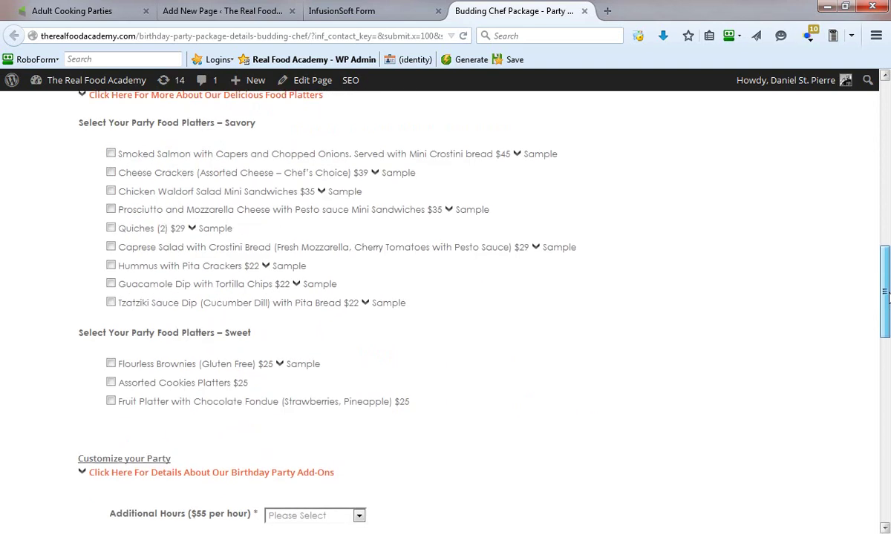
scroll(372, 213, up, 2)
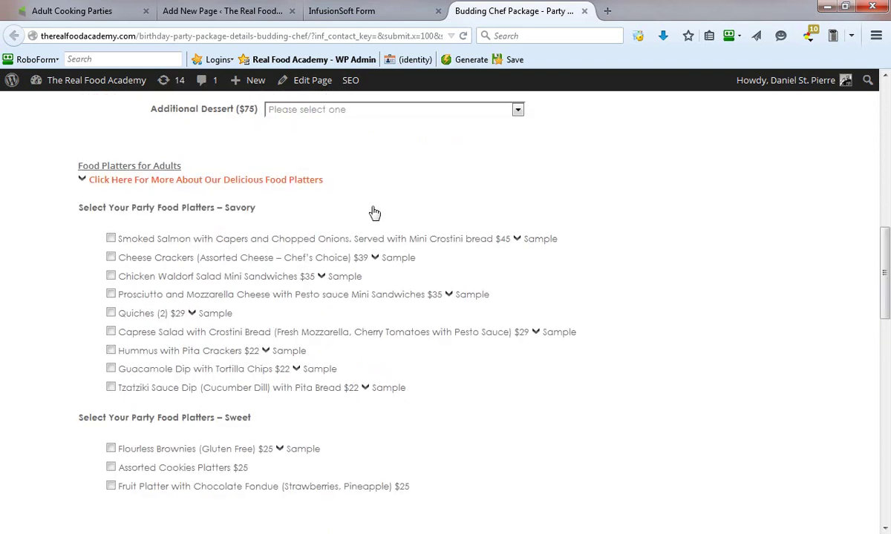
click(204, 180)
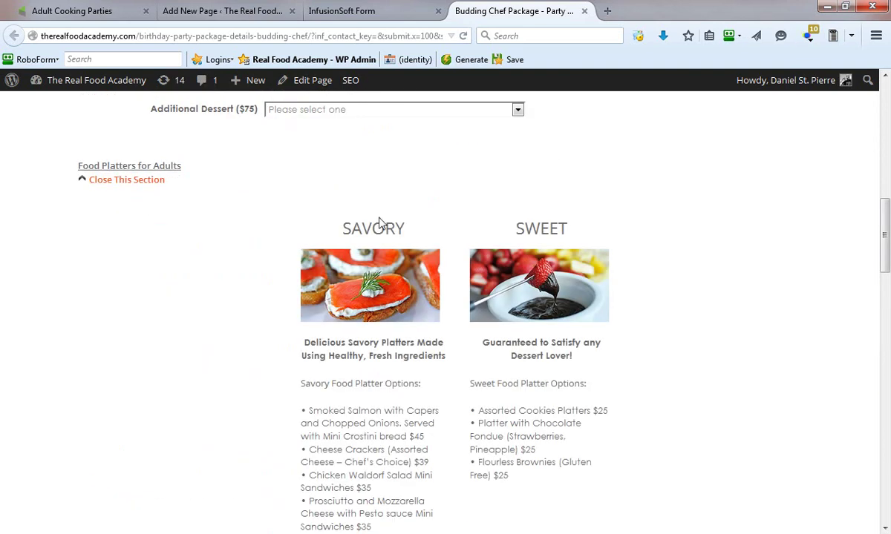
click(131, 183)
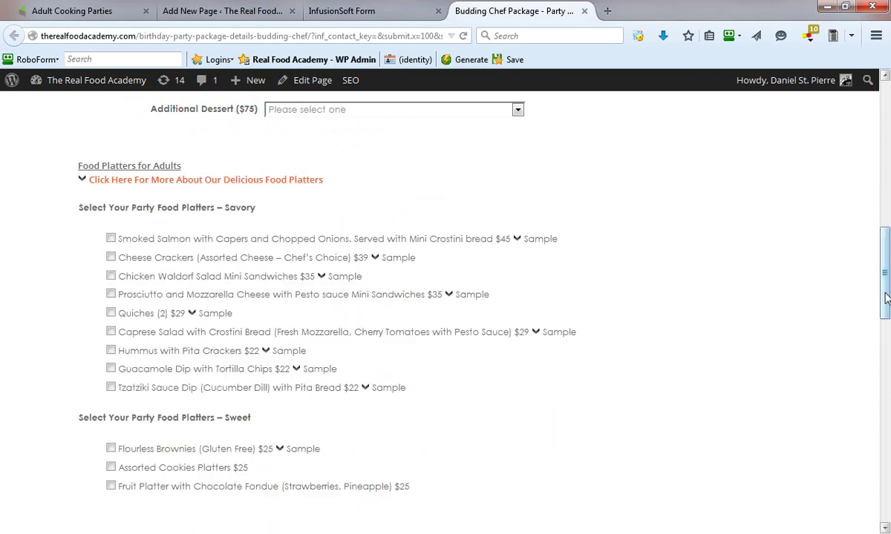
scroll(885, 340, down, 3)
scroll(884, 341, down, 5)
scroll(867, 278, up, 4)
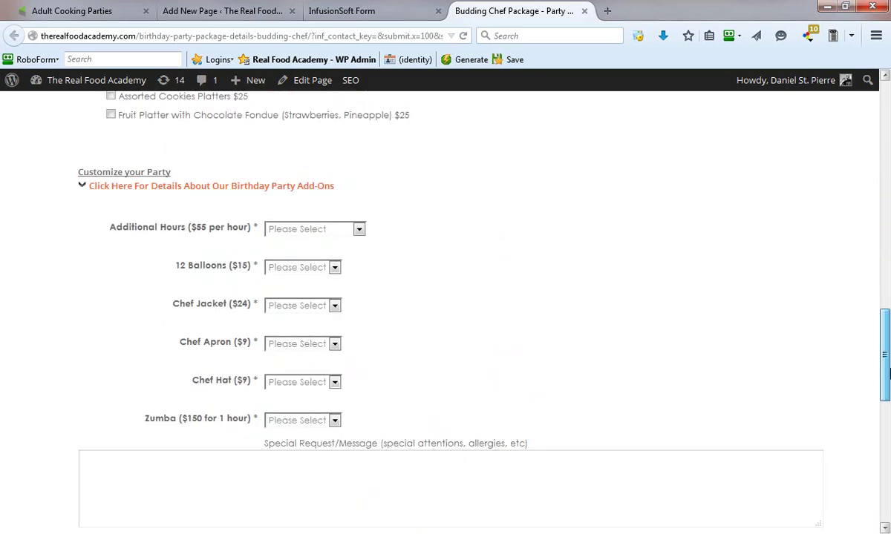
Shrink Firefox to phone width and scroll through the Budding Chef Package form's single-column layout
double_click(788, 9)
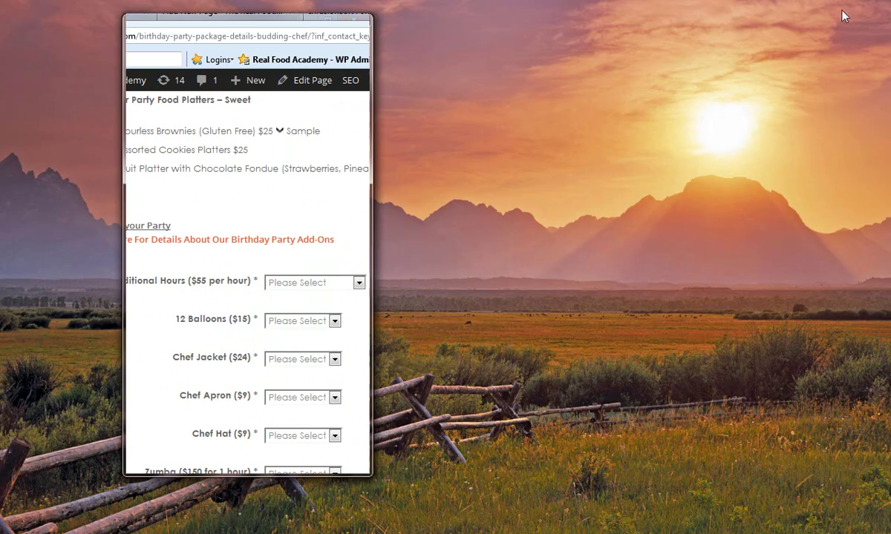
drag(364, 209, 366, 123)
scroll(332, 179, down, 8)
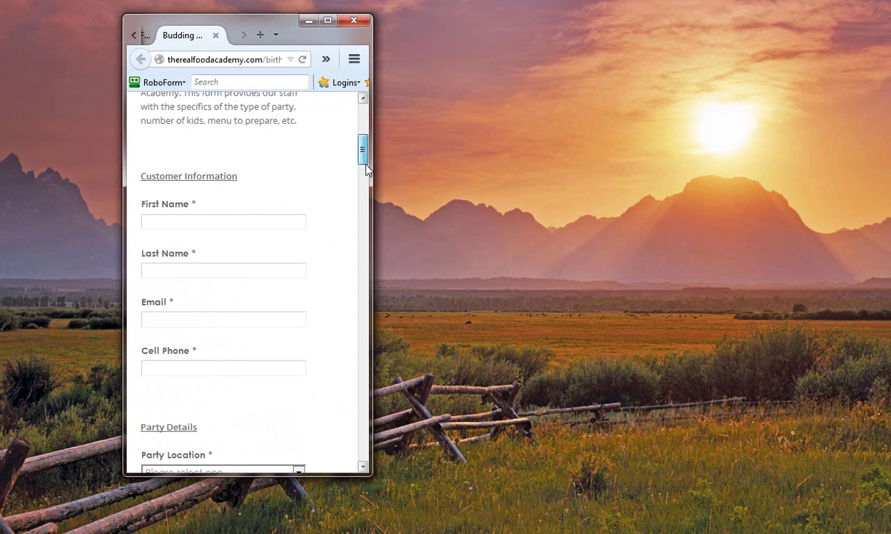
drag(364, 159, 327, 35)
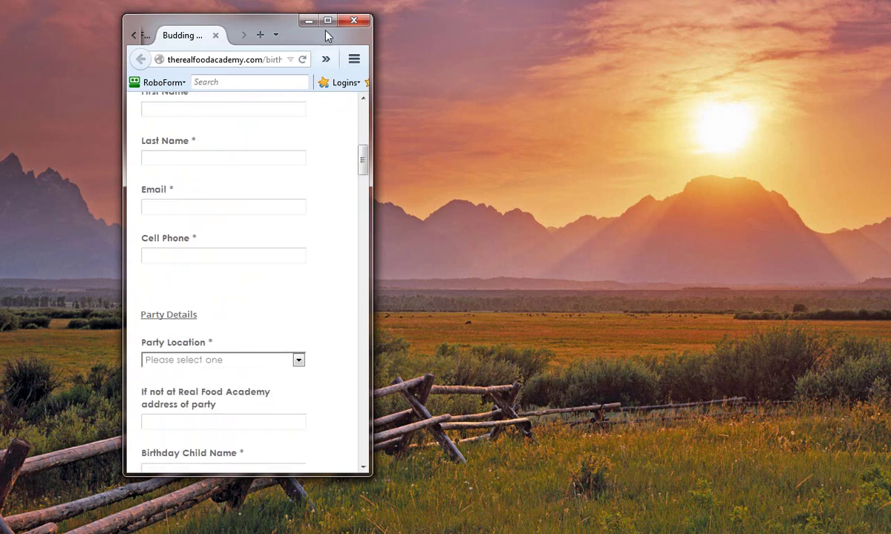
Maximize Firefox and scroll the Budding Chef Package form's wide layout with platters and add-ons
click(328, 20)
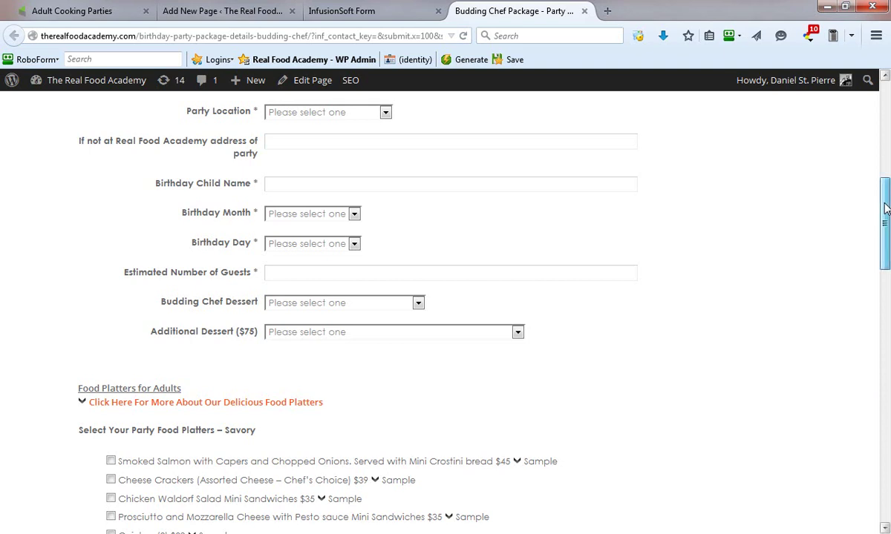
drag(885, 215, 884, 308)
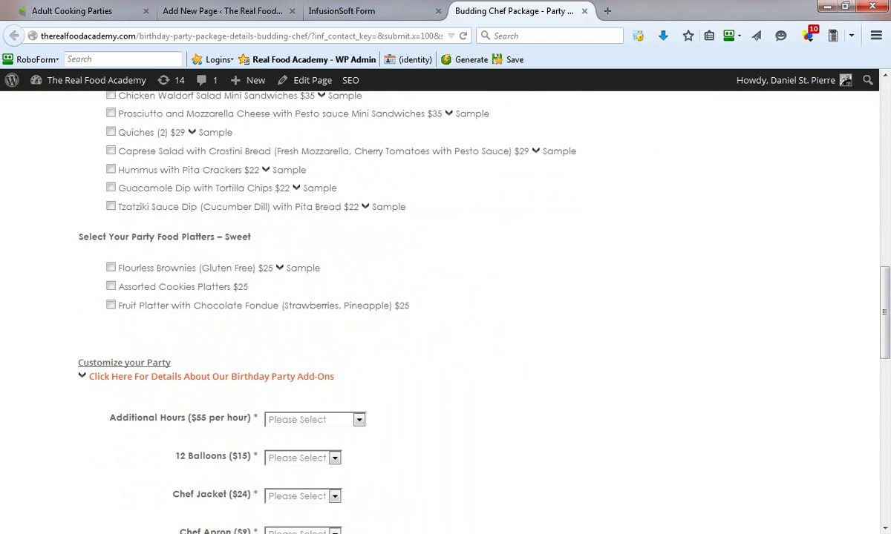